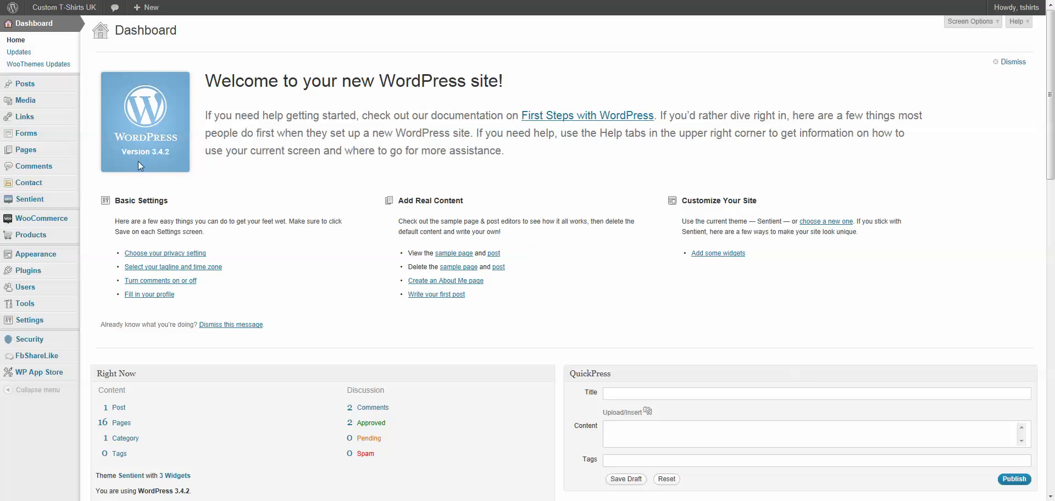
- Show the Forms flyout submenu in the admin sidebar
{"action": "mouse_move", "coordinate": [56, 143]}
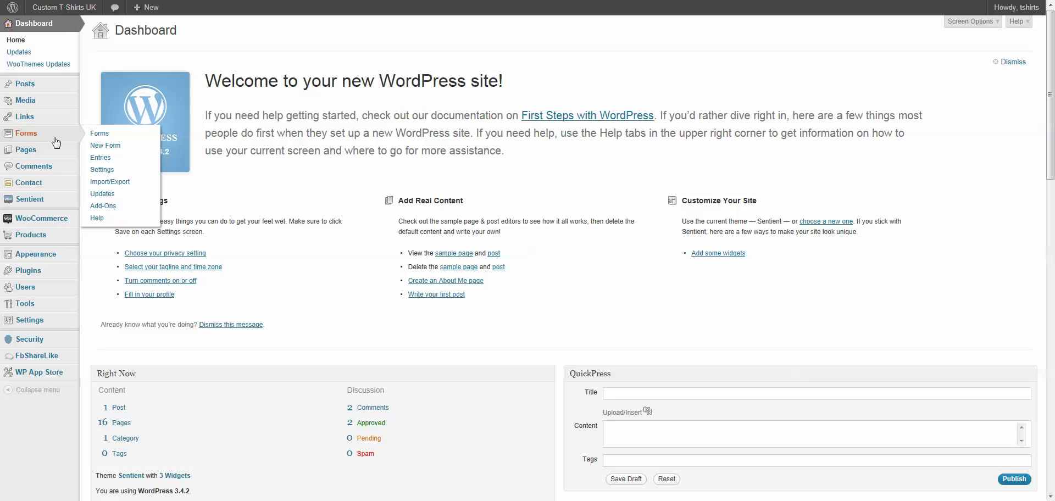
{"action": "mouse_move", "coordinate": [35, 220]}
- Create a blank new form and change its title from the default to 'Test Form'
{"action": "left_click", "coordinate": [108, 146]}
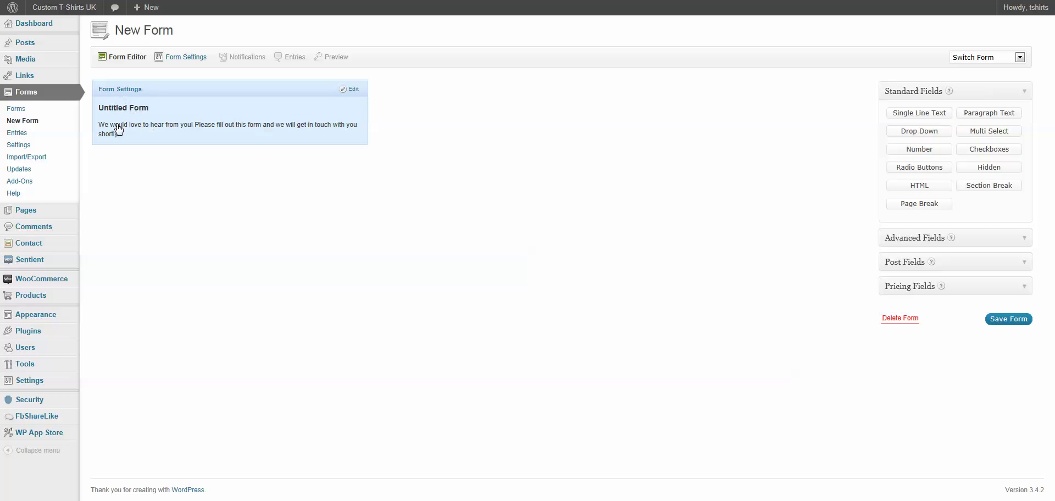
{"action": "left_click", "coordinate": [351, 90]}
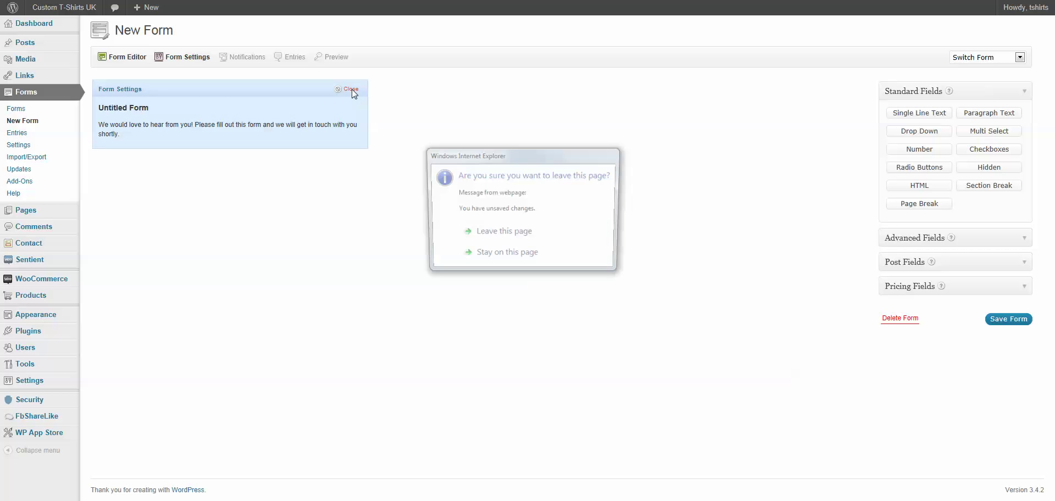
{"action": "left_click", "coordinate": [506, 240]}
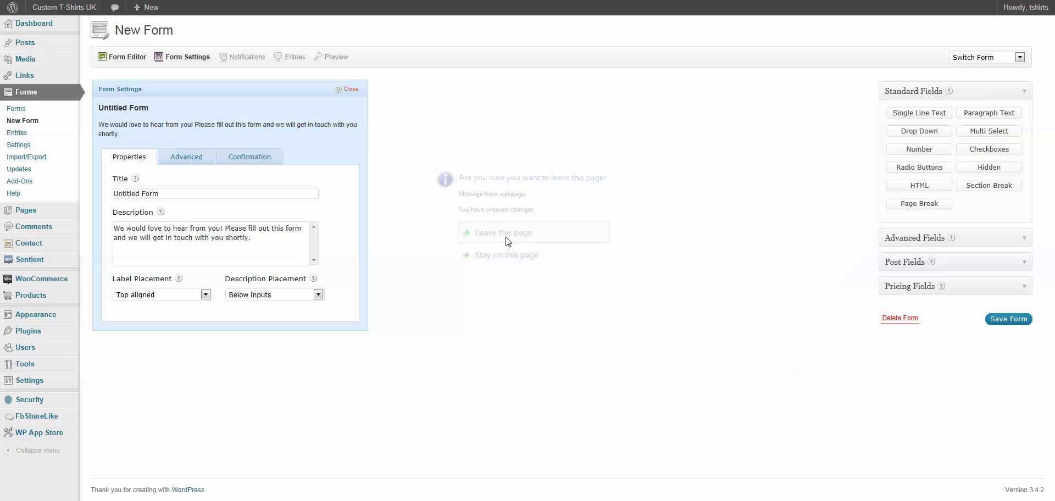
{"action": "left_click", "coordinate": [195, 193]}
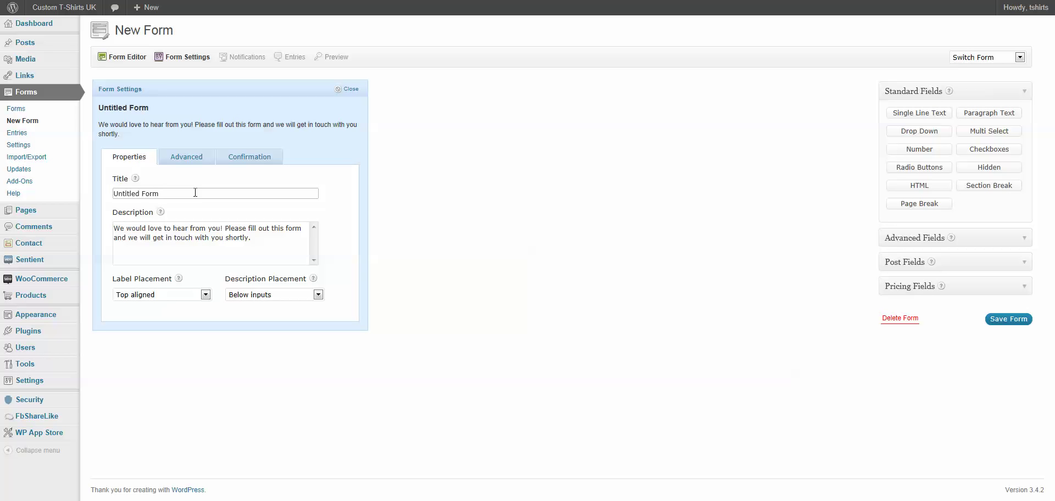
{"action": "key", "text": "BackSpace"}
{"action": "key", "text": "BackSpace"}
{"action": "key", "text": "BackSpace"}
{"action": "key", "text": "BackSpace"}
{"action": "key", "text": "BackSpace"}
{"action": "key", "text": "BackSpace"}
{"action": "key", "text": "BackSpace"}
{"action": "key", "text": "BackSpace"}
{"action": "key", "text": "BackSpace"}
{"action": "key", "text": "BackSpace"}
{"action": "key", "text": "BackSpace"}
{"action": "key", "text": "BackSpace"}
{"action": "key", "text": "BackSpace"}
{"action": "type", "text": "Test Form"}
{"action": "left_click", "coordinate": [352, 92]}
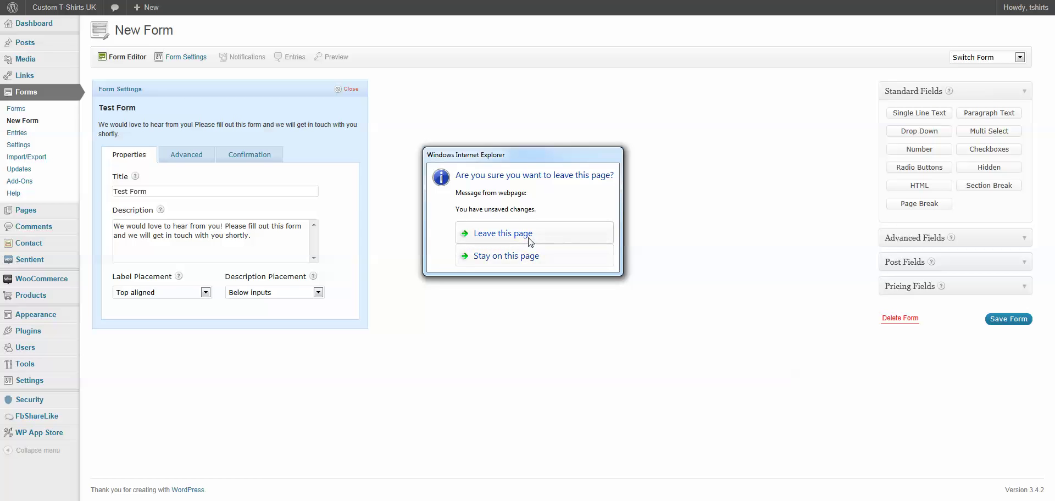
{"action": "left_click", "coordinate": [529, 237]}
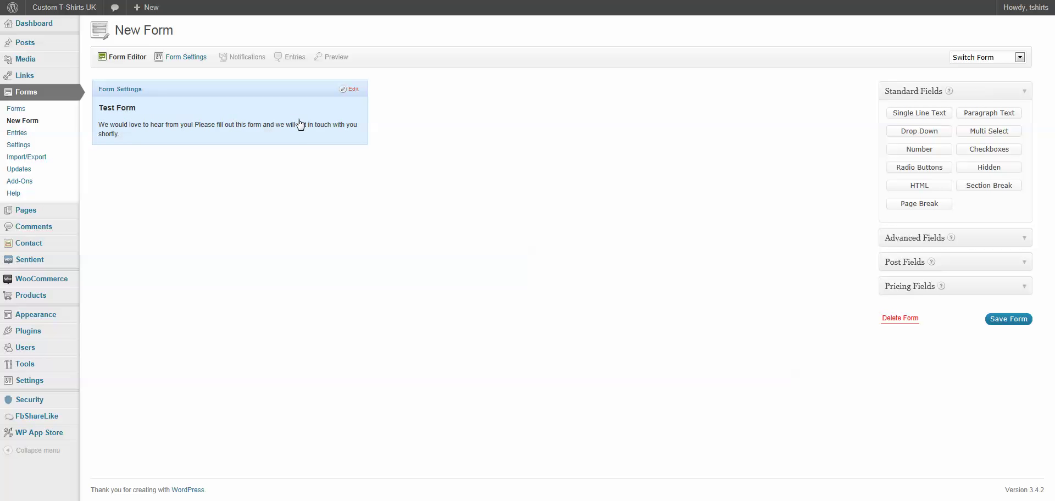
- Add a single-line text field and label it 'Your Name'
{"action": "left_click", "coordinate": [923, 115]}
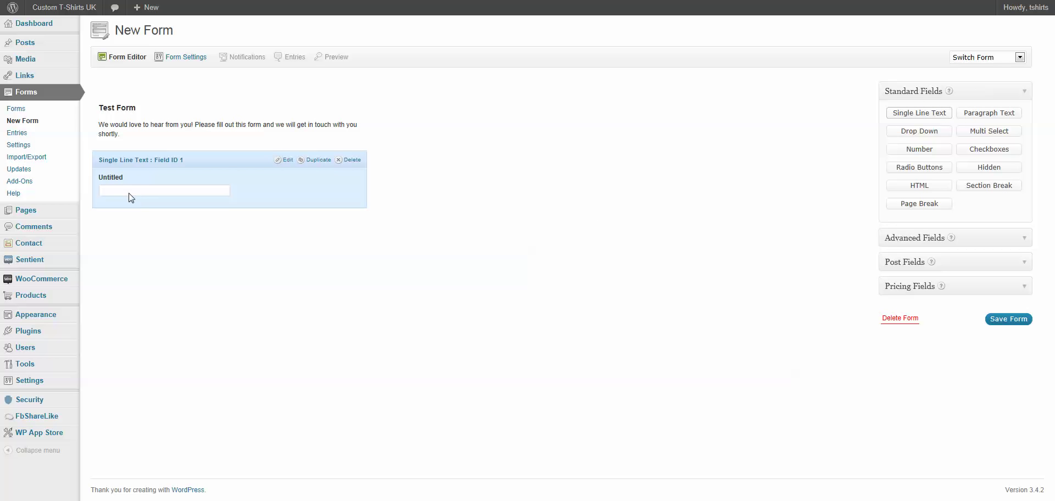
{"action": "left_click", "coordinate": [286, 162]}
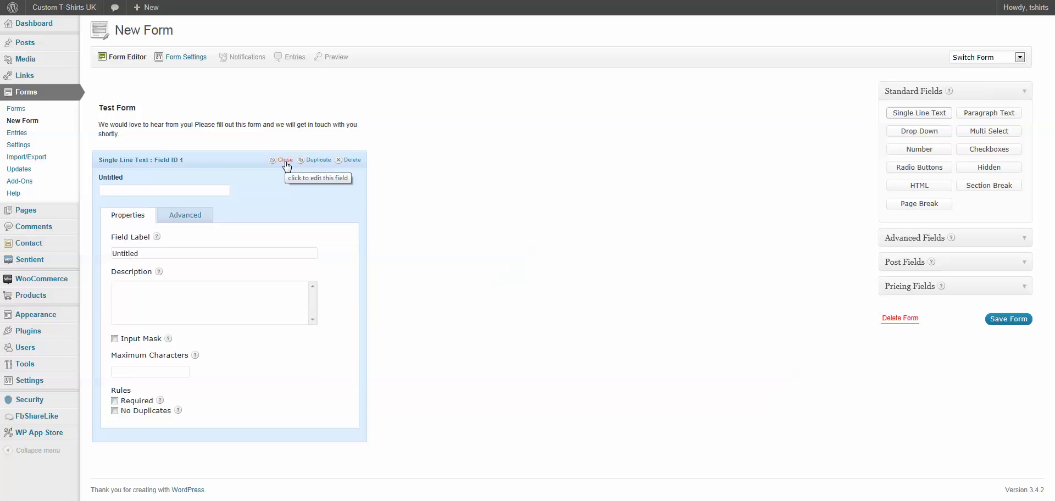
{"action": "left_click", "coordinate": [112, 194]}
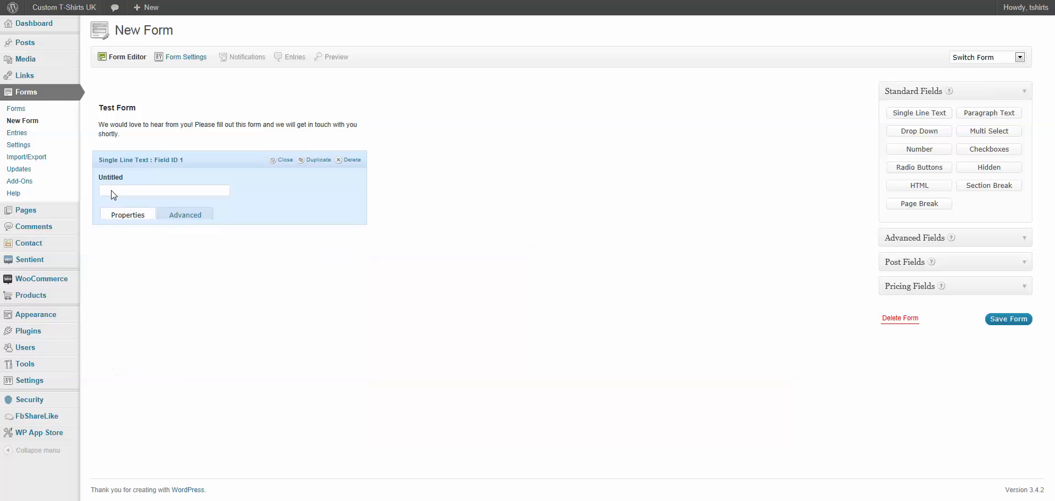
{"action": "left_click", "coordinate": [284, 161]}
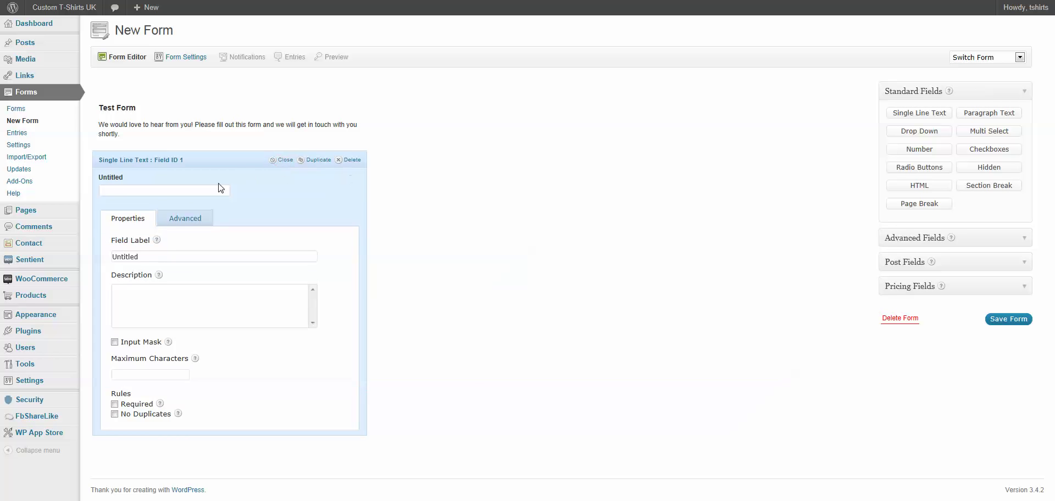
{"action": "left_click_drag", "start_coordinate": [144, 255], "coordinate": [114, 250]}
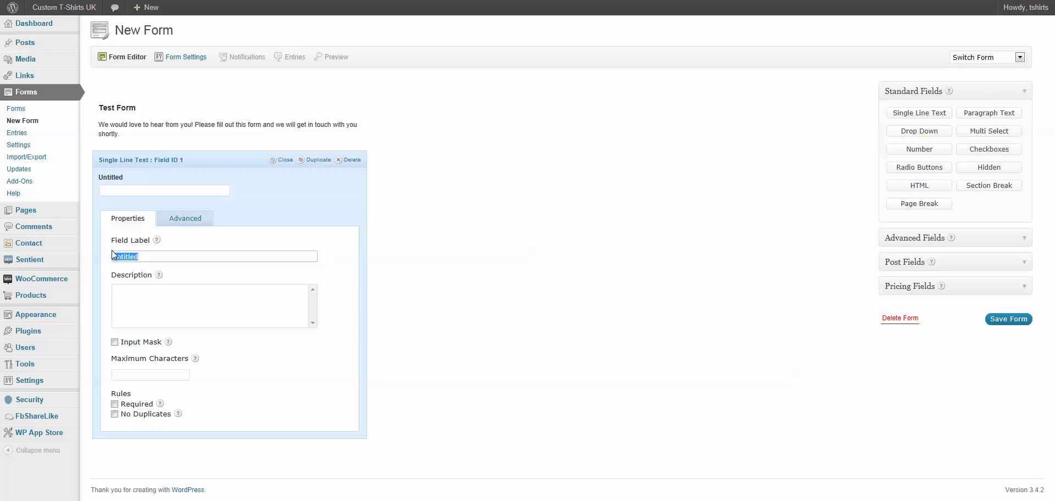
{"action": "type", "text": "Your Name"}
- Give the Your Name field the description 'Enter You name' and a 10-character maximum
{"action": "left_click", "coordinate": [160, 288]}
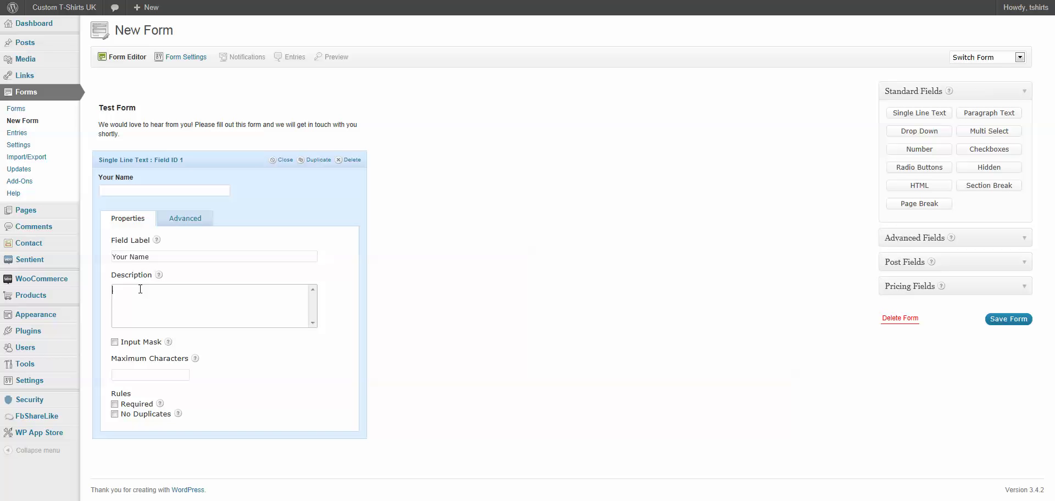
{"action": "type", "text": "Ener"}
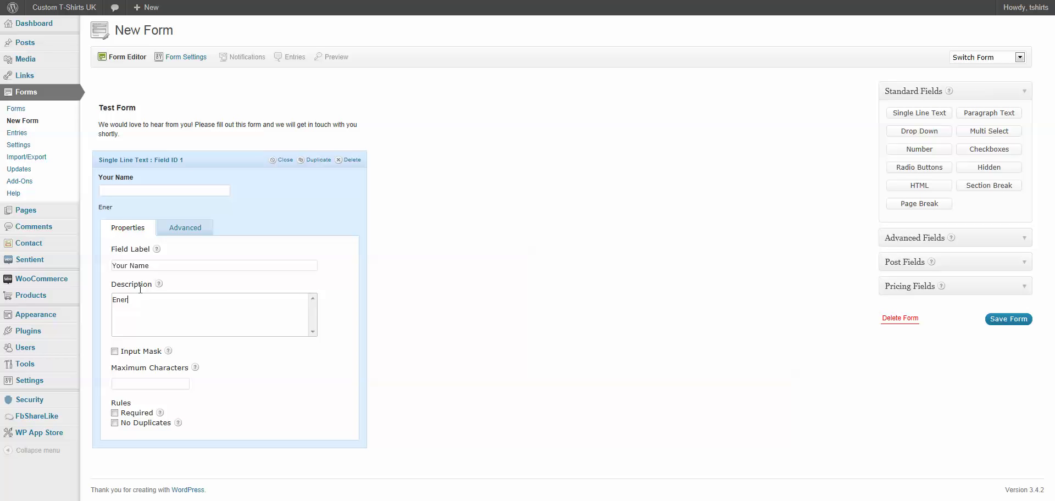
{"action": "key", "text": "BackSpace"}
{"action": "type", "text": "ter You name"}
{"action": "left_click", "coordinate": [125, 383]}
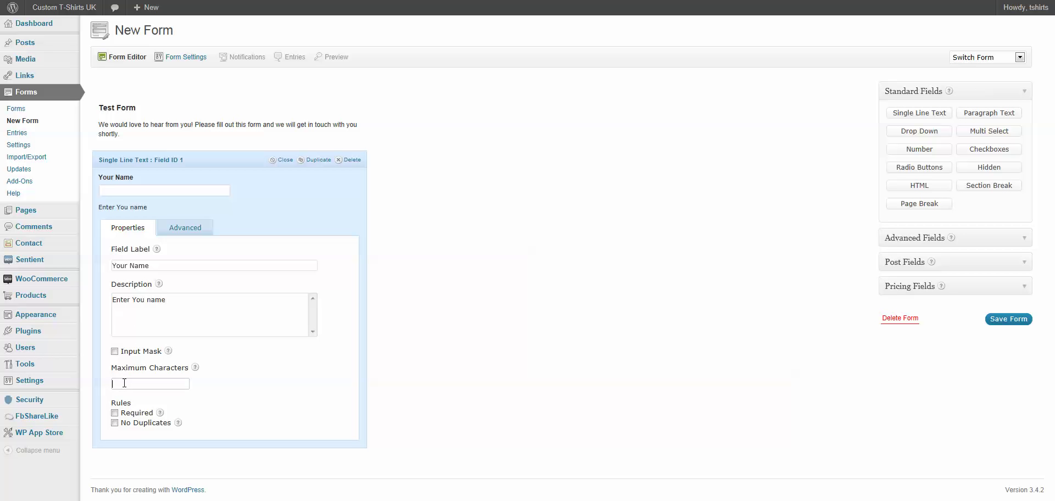
{"action": "type", "text": "10"}
{"action": "left_click", "coordinate": [282, 160]}
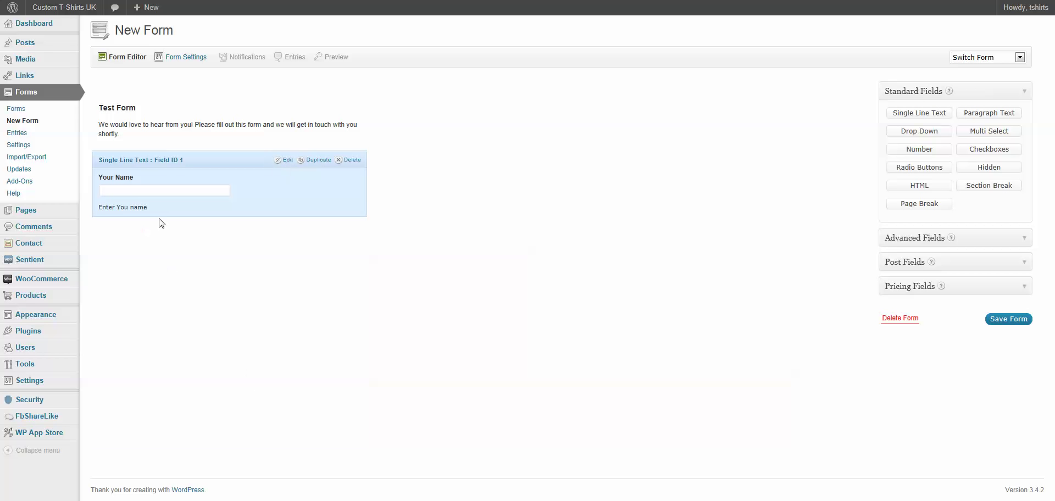
- Add a second single-line text field labelled 'Your Friend's Name' with maximum characters 10
{"action": "left_click", "coordinate": [911, 115]}
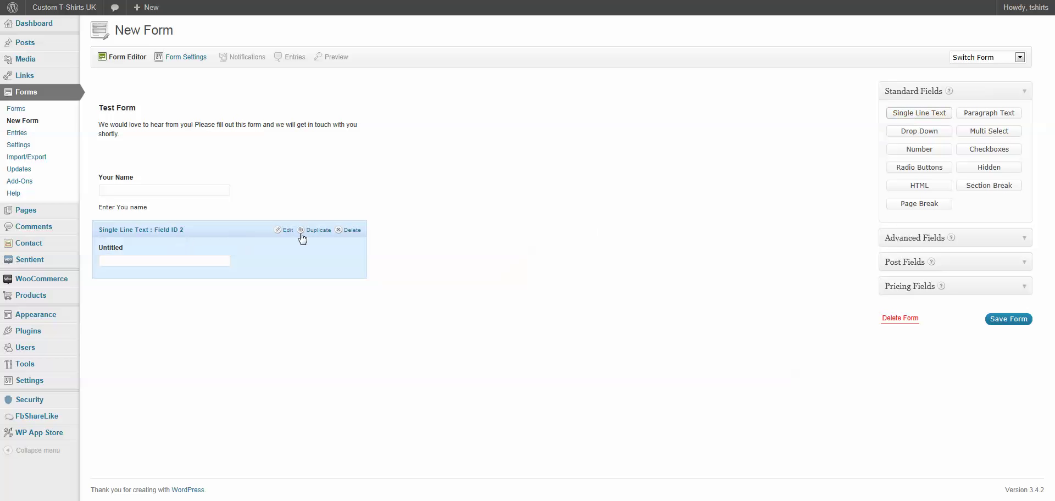
{"action": "left_click", "coordinate": [291, 229]}
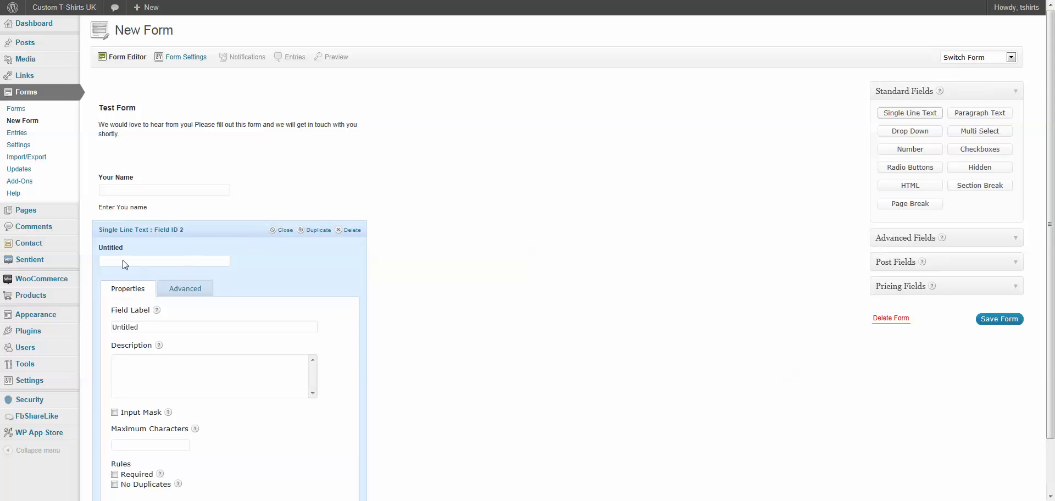
{"action": "double_click", "coordinate": [124, 327]}
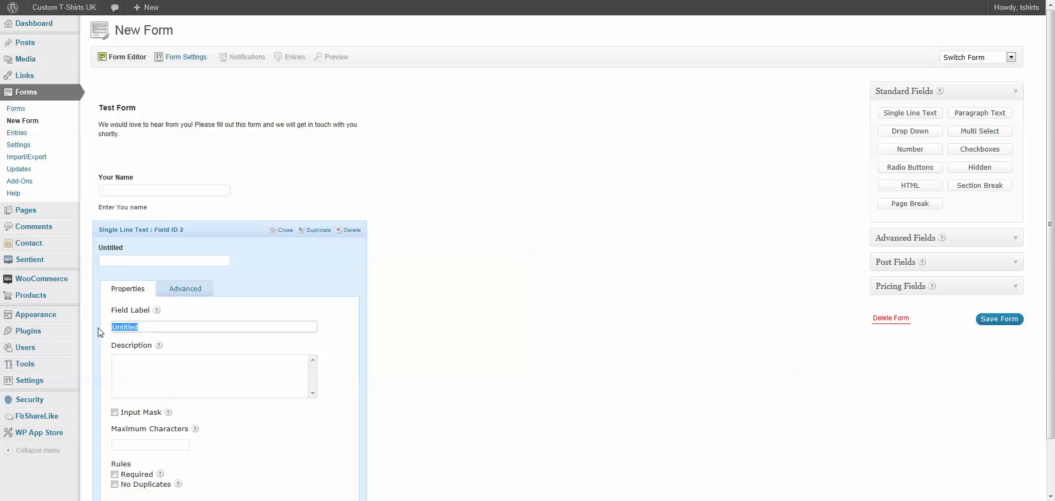
{"action": "type", "text": "Your Friend's Name"}
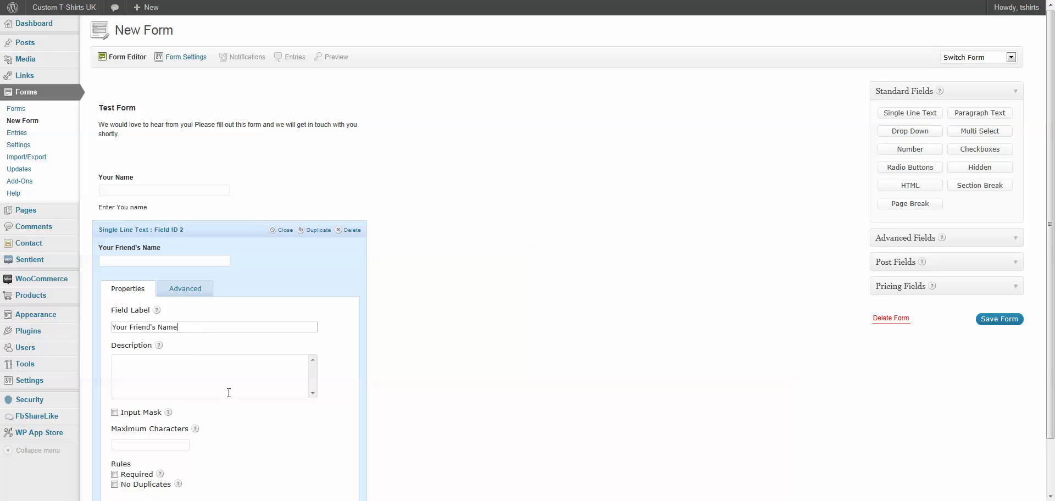
{"action": "scroll", "coordinate": [245, 418], "scroll_direction": "down", "scroll_amount": 2}
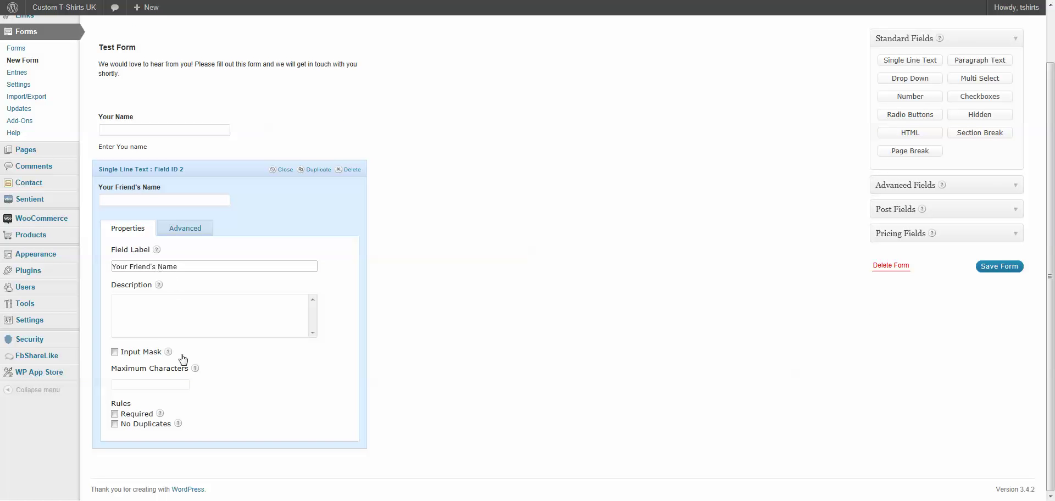
{"action": "left_click", "coordinate": [134, 383]}
{"action": "type", "text": "1"}
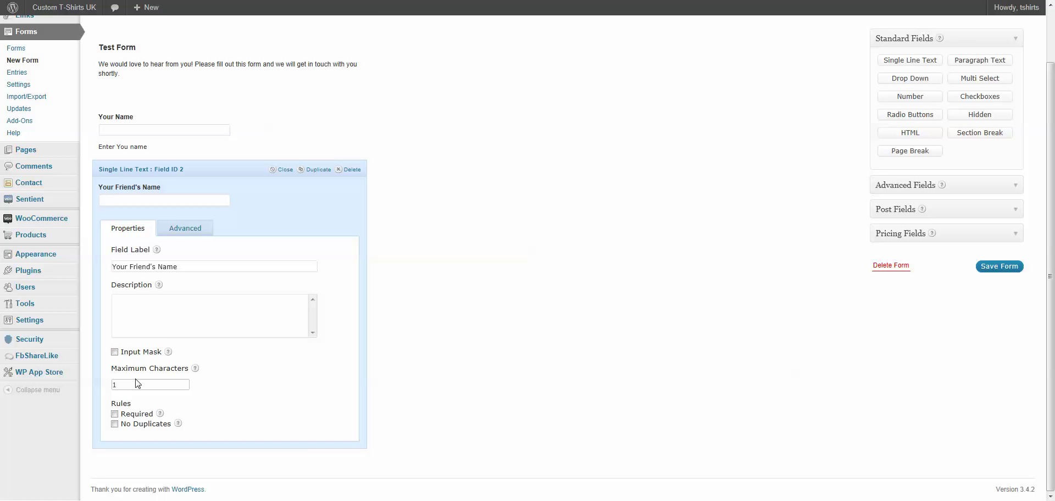
{"action": "type", "text": "0"}
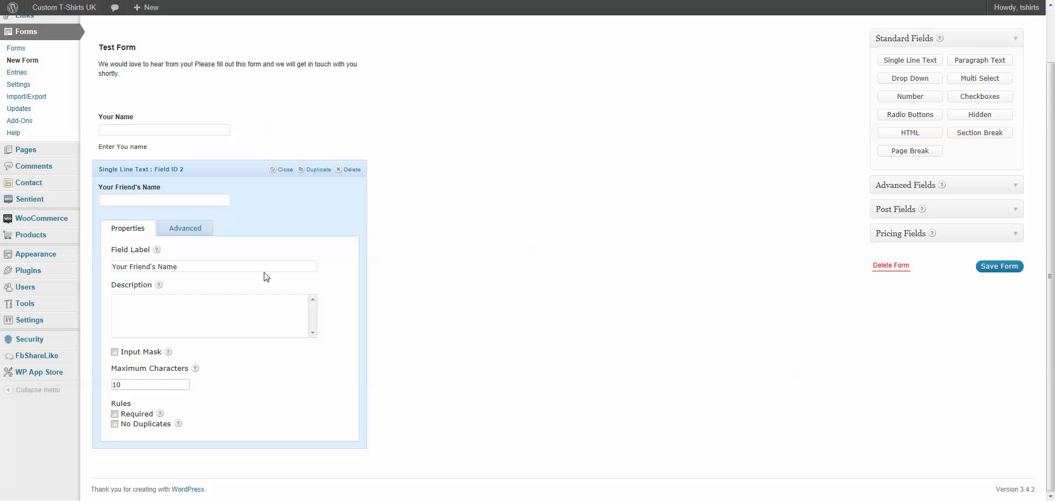
{"action": "left_click", "coordinate": [286, 175]}
- Open the Your Friend's Name field's Advanced options, keep Medium size, and select the CSS Class Name box
{"action": "mouse_move", "coordinate": [233, 257]}
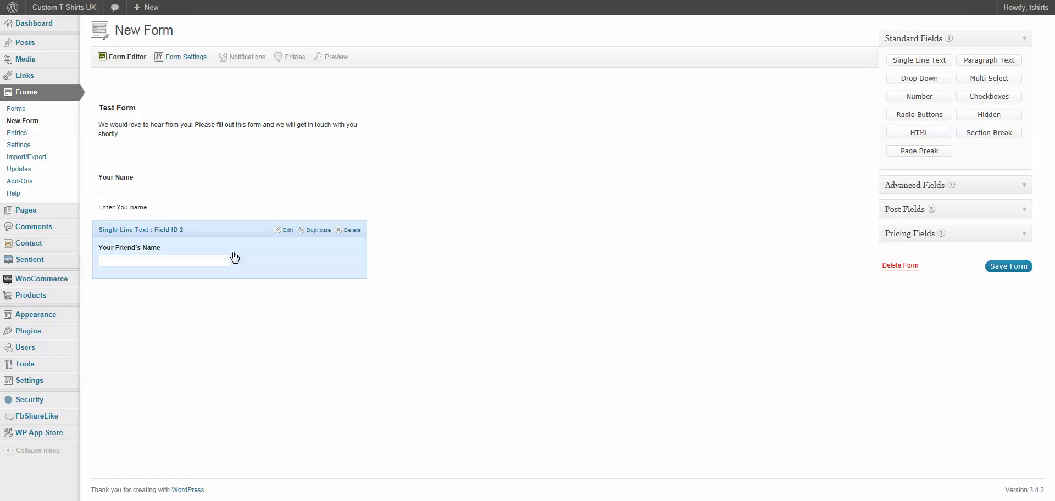
{"action": "left_click", "coordinate": [287, 231]}
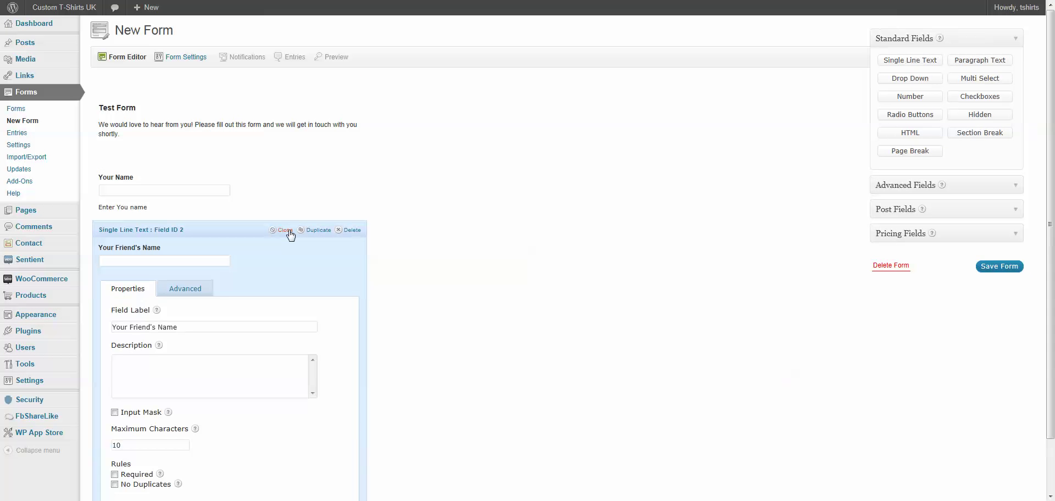
{"action": "left_click", "coordinate": [196, 285]}
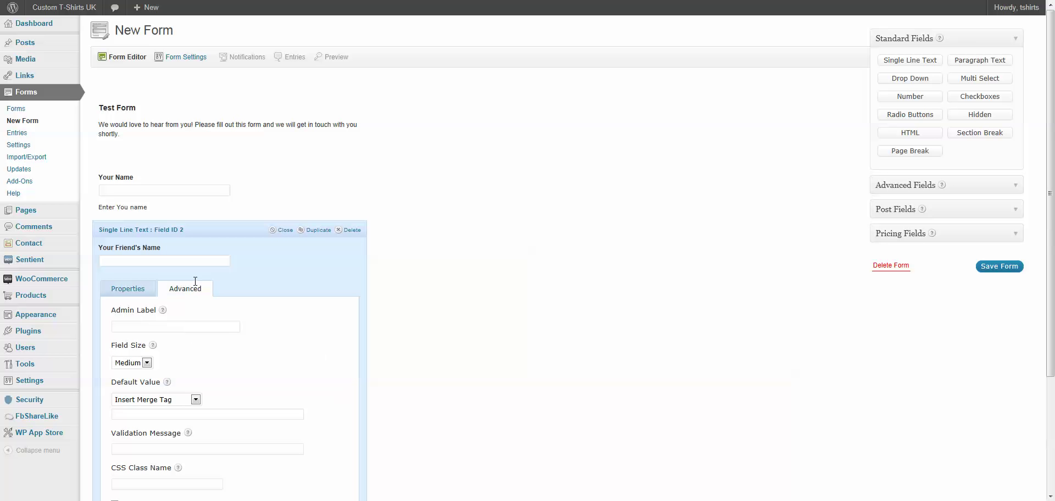
{"action": "left_click", "coordinate": [147, 364]}
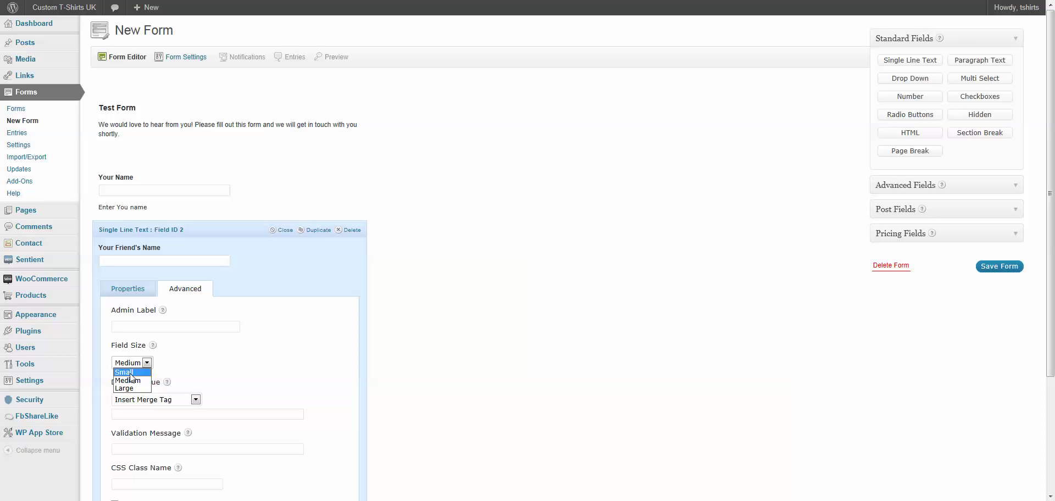
{"action": "left_click", "coordinate": [231, 369]}
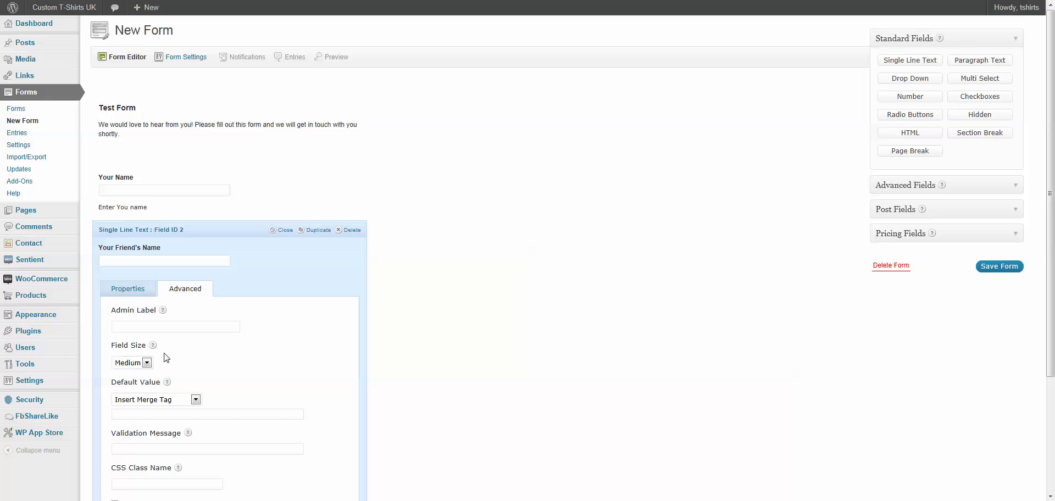
{"action": "scroll", "coordinate": [318, 404], "scroll_direction": "down", "scroll_amount": 3}
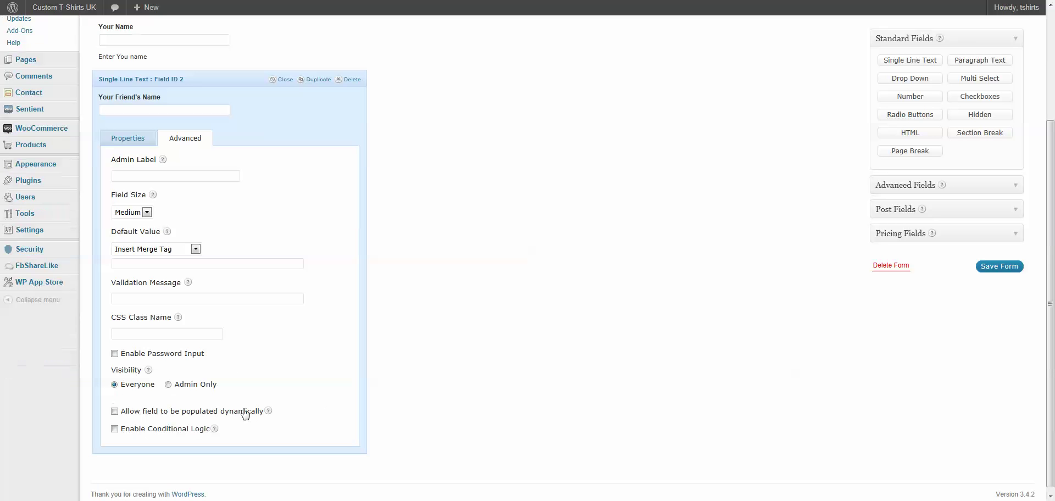
{"action": "left_click", "coordinate": [152, 333]}
- Save Test Form and return to the forms list
{"action": "left_click", "coordinate": [133, 137]}
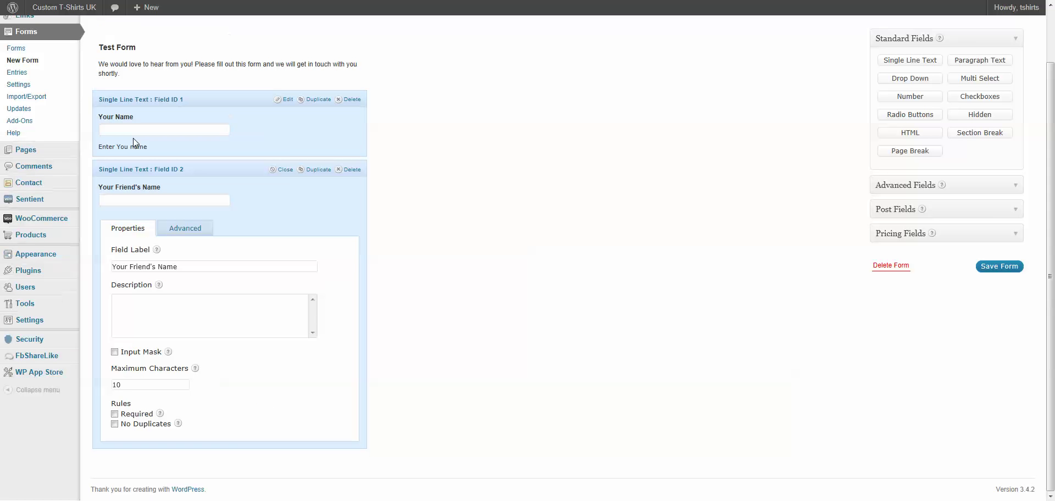
{"action": "left_click", "coordinate": [995, 267]}
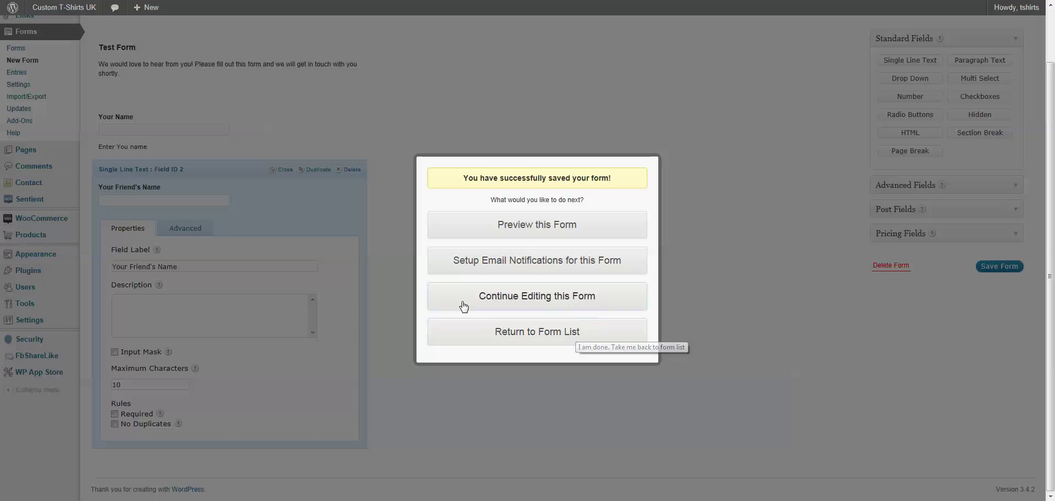
{"action": "left_click", "coordinate": [532, 331]}
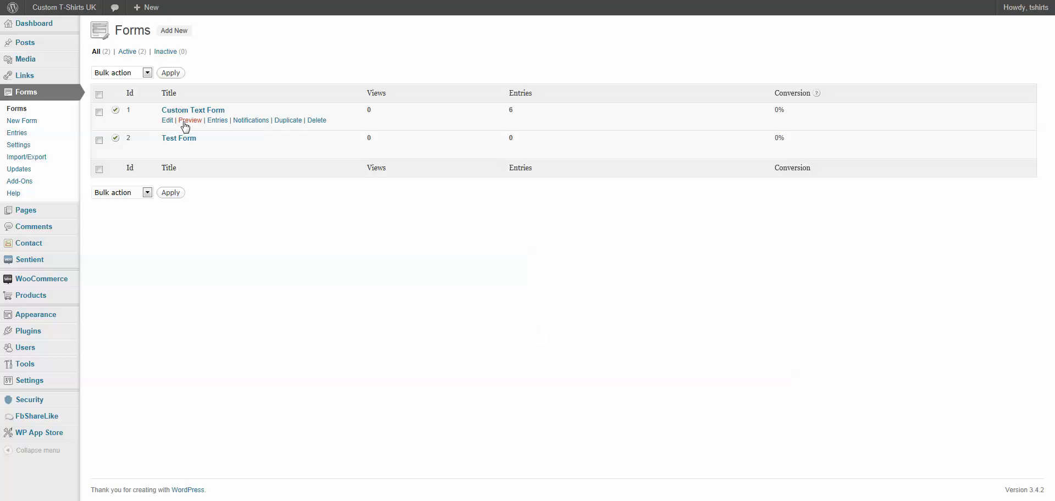
{"action": "mouse_move", "coordinate": [176, 144]}
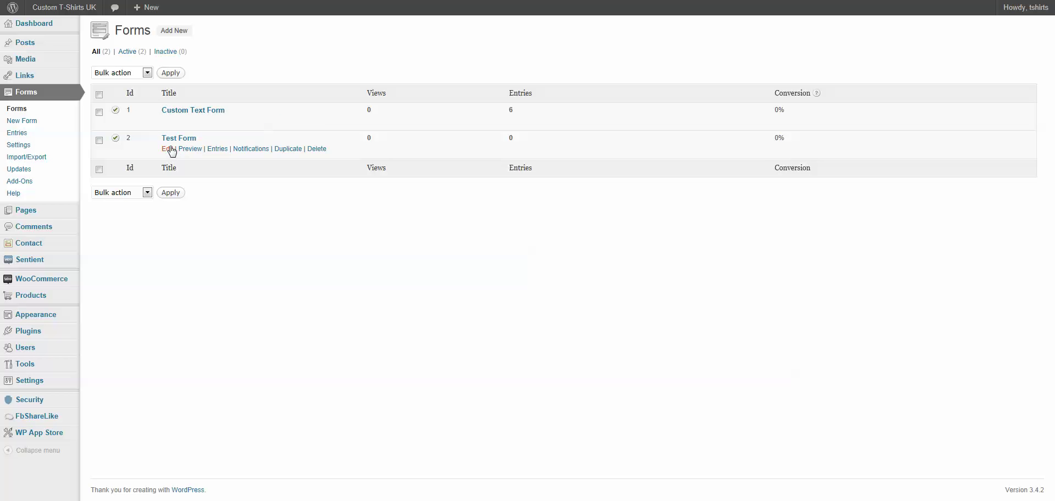
{"action": "mouse_move", "coordinate": [177, 118]}
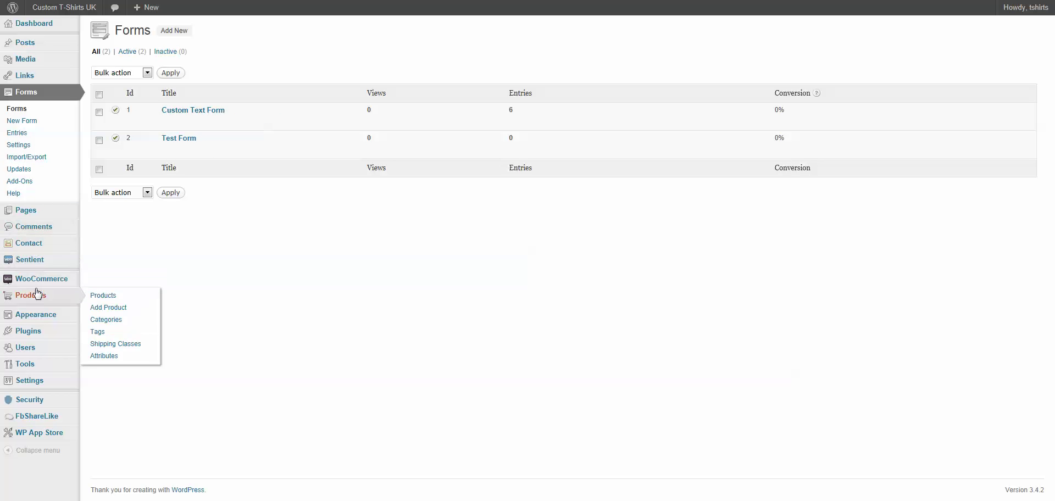
{"action": "mouse_move", "coordinate": [34, 281]}
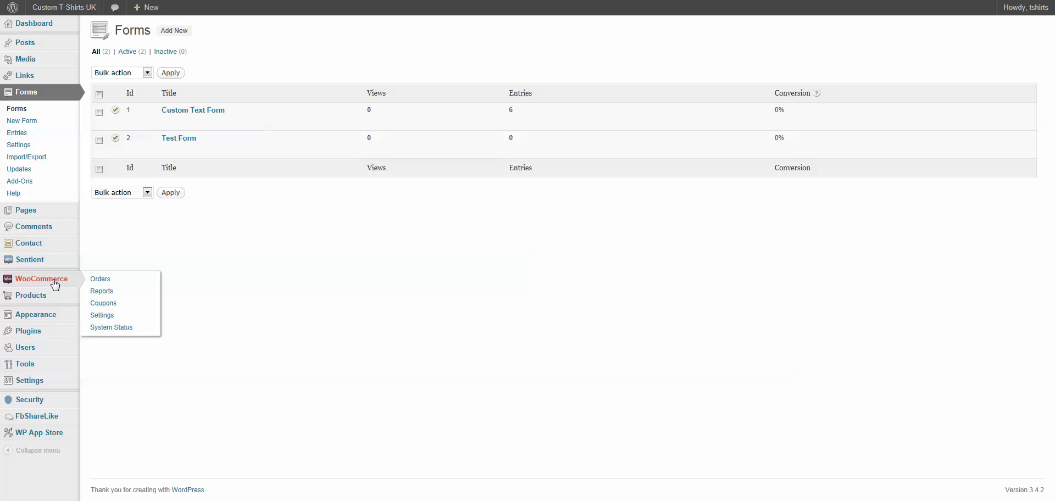
{"action": "mouse_move", "coordinate": [55, 300]}
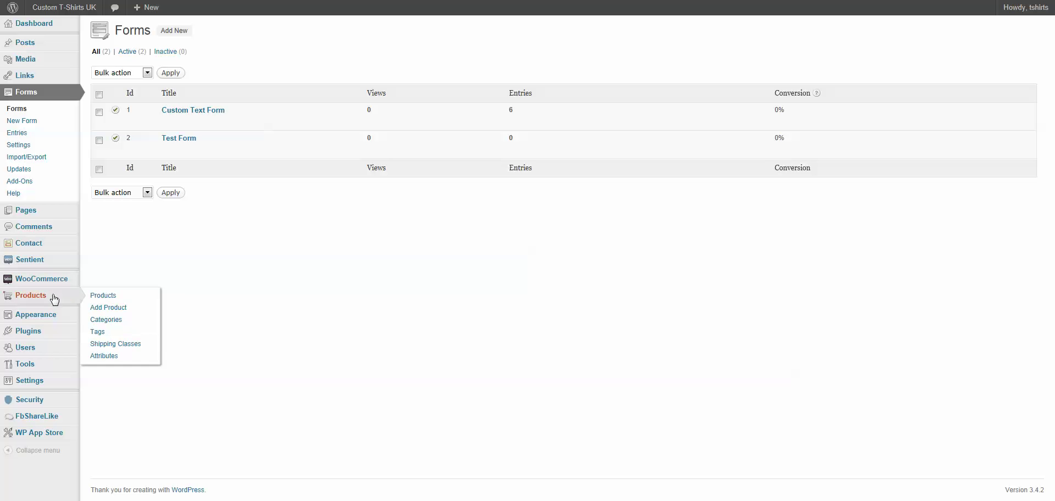
- Search the WooCommerce products for 'love' and open 'I Love ?' for editing
{"action": "left_click", "coordinate": [111, 300]}
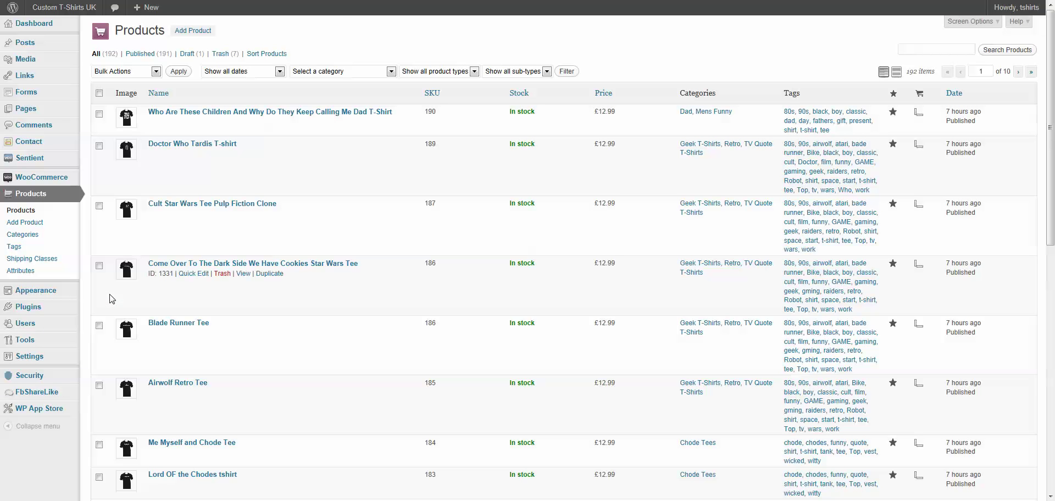
{"action": "scroll", "coordinate": [211, 305], "scroll_direction": "down", "scroll_amount": 10}
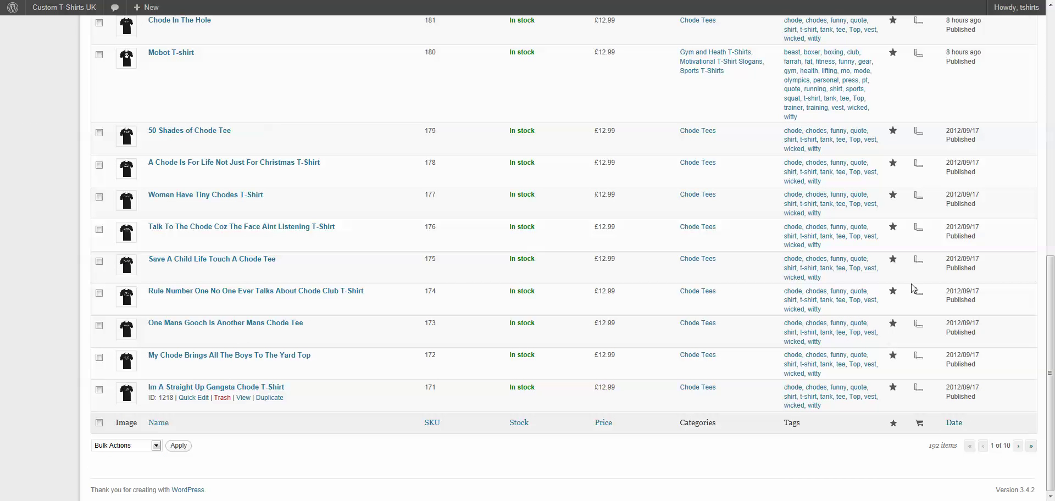
{"action": "scroll", "coordinate": [913, 288], "scroll_direction": "up", "scroll_amount": 10}
{"action": "left_click", "coordinate": [924, 54]}
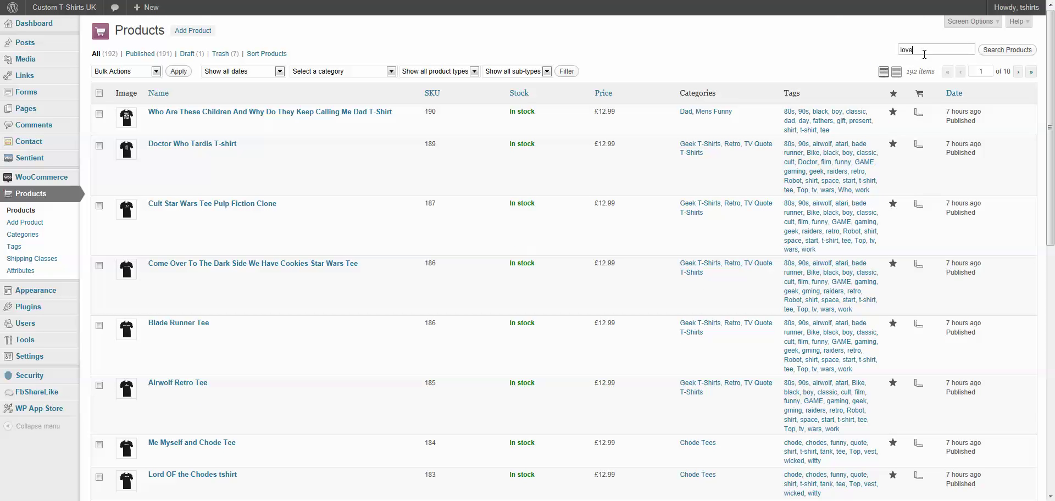
{"action": "left_click", "coordinate": [1017, 51]}
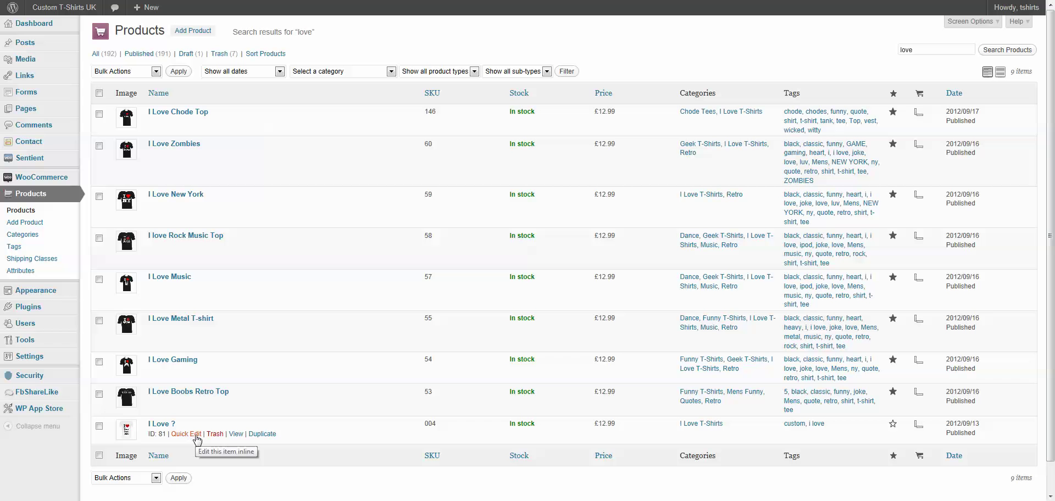
{"action": "left_click", "coordinate": [155, 425]}
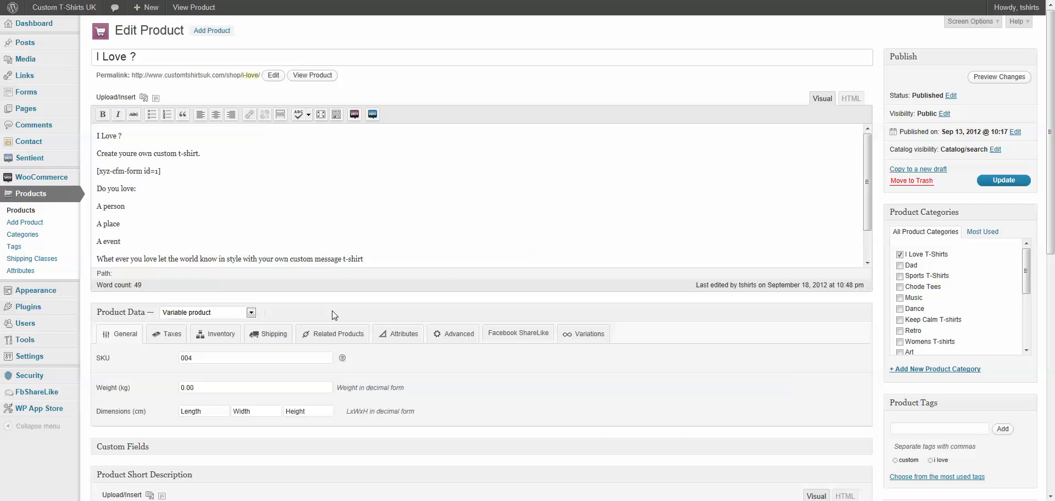
{"action": "scroll", "coordinate": [588, 423], "scroll_direction": "down", "scroll_amount": 3}
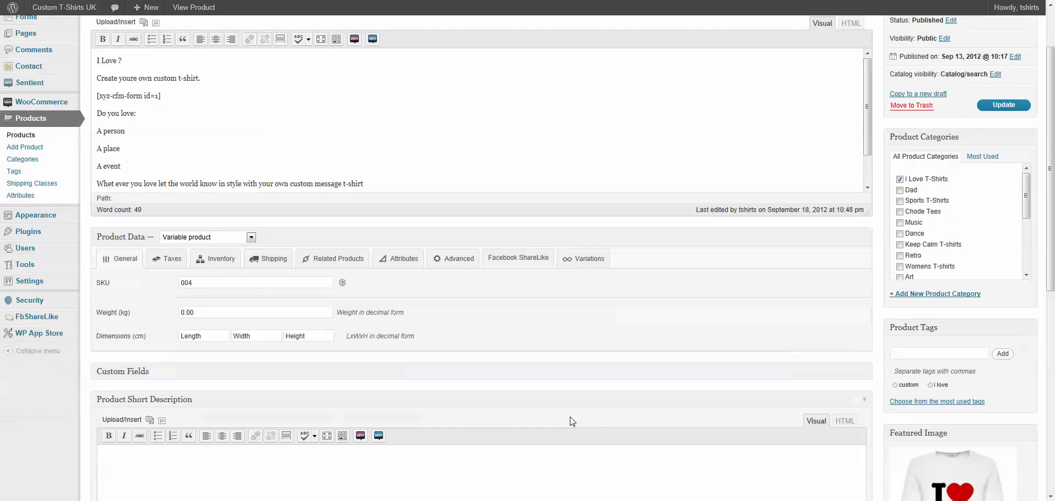
{"action": "scroll", "coordinate": [536, 421], "scroll_direction": "down", "scroll_amount": 5}
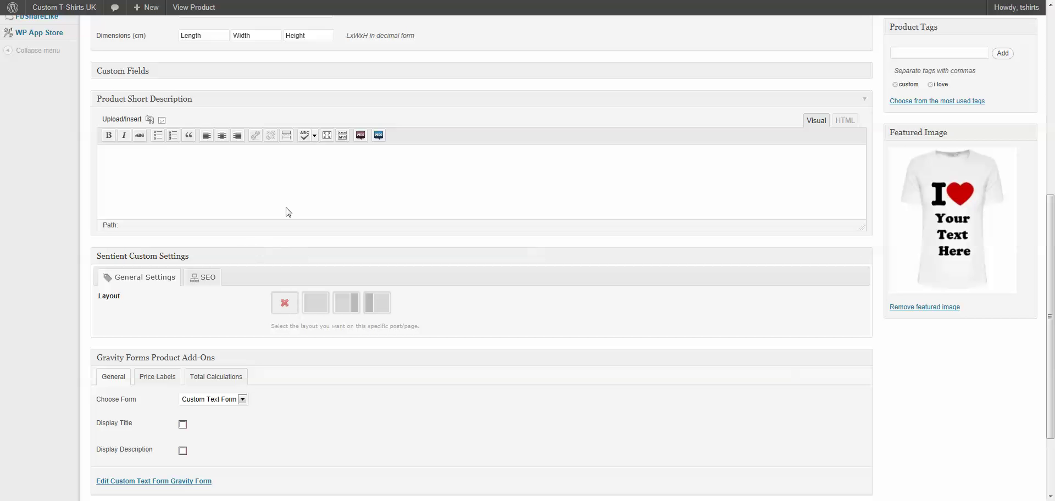
{"action": "scroll", "coordinate": [255, 221], "scroll_direction": "up", "scroll_amount": 4}
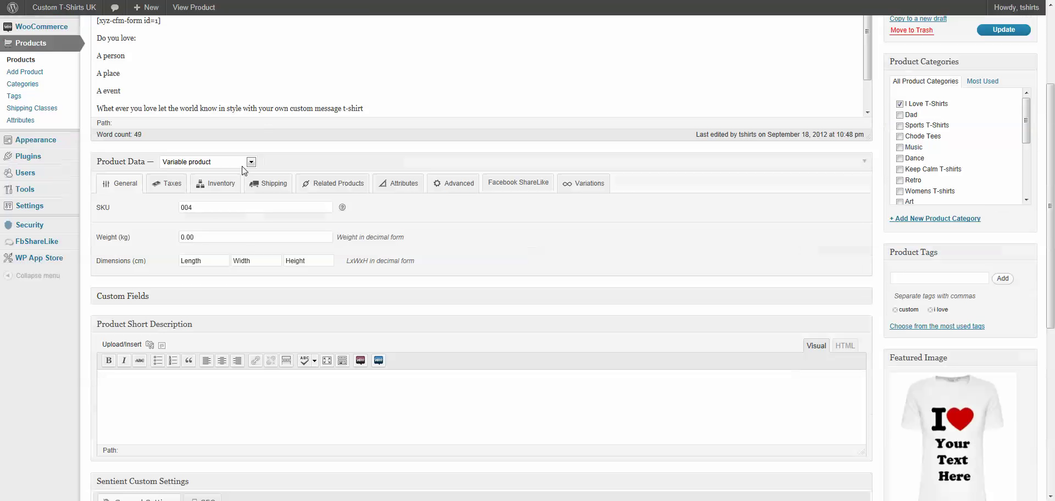
{"action": "scroll", "coordinate": [252, 414], "scroll_direction": "down", "scroll_amount": 5}
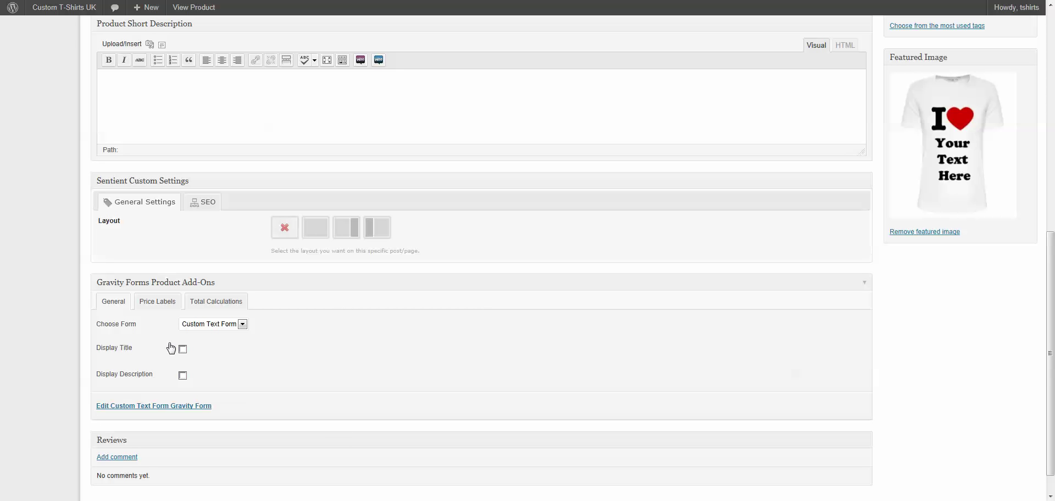
- Switch the product's add-on form from Custom Text Form to Test Form and update the product
{"action": "left_click", "coordinate": [213, 326]}
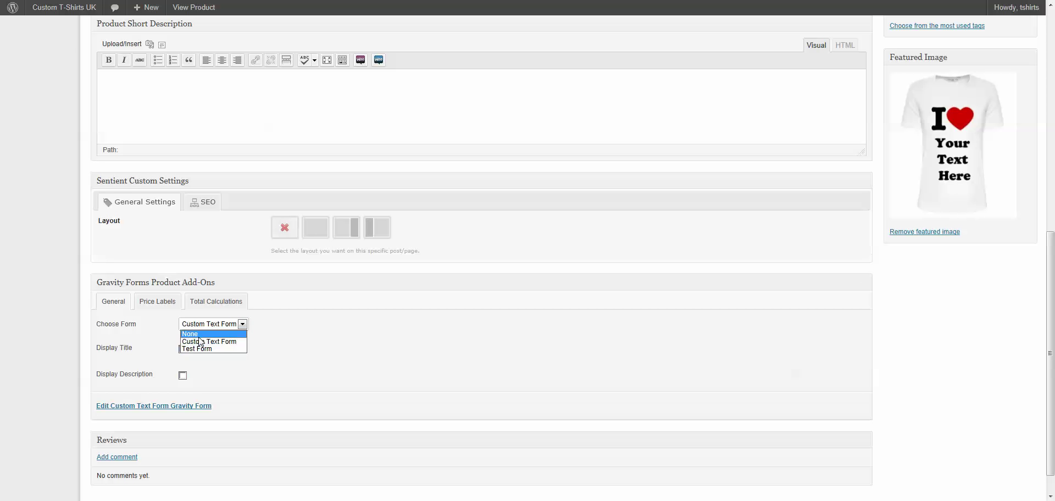
{"action": "left_click", "coordinate": [202, 349]}
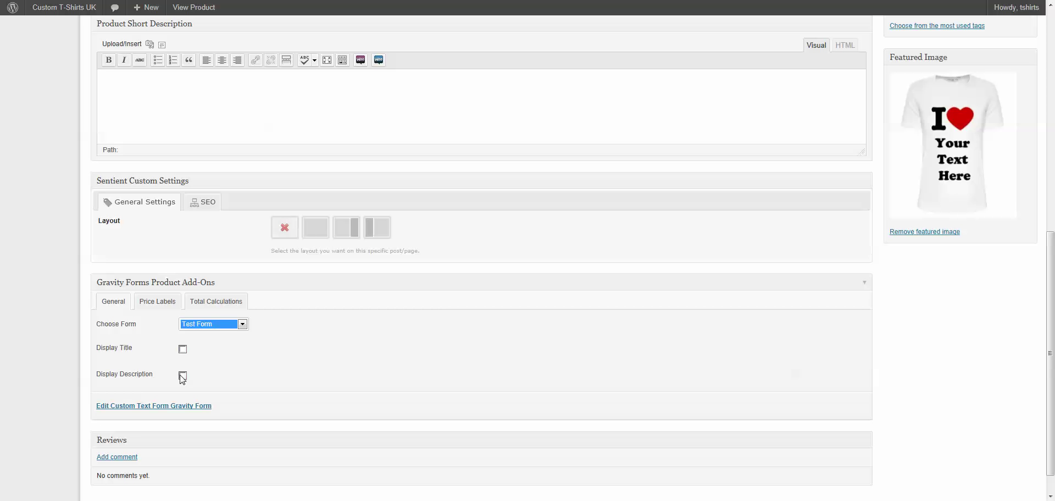
{"action": "scroll", "coordinate": [888, 379], "scroll_direction": "up", "scroll_amount": 8}
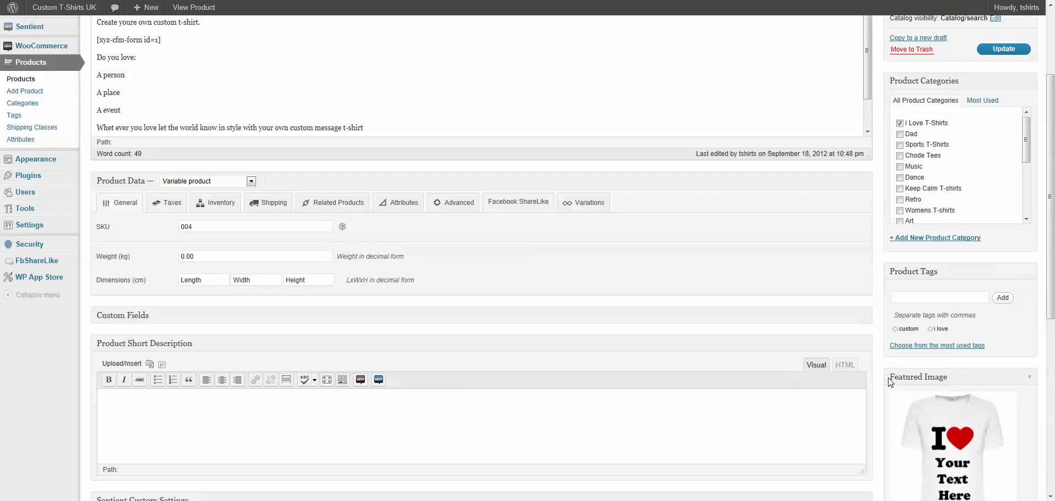
{"action": "left_click", "coordinate": [992, 187]}
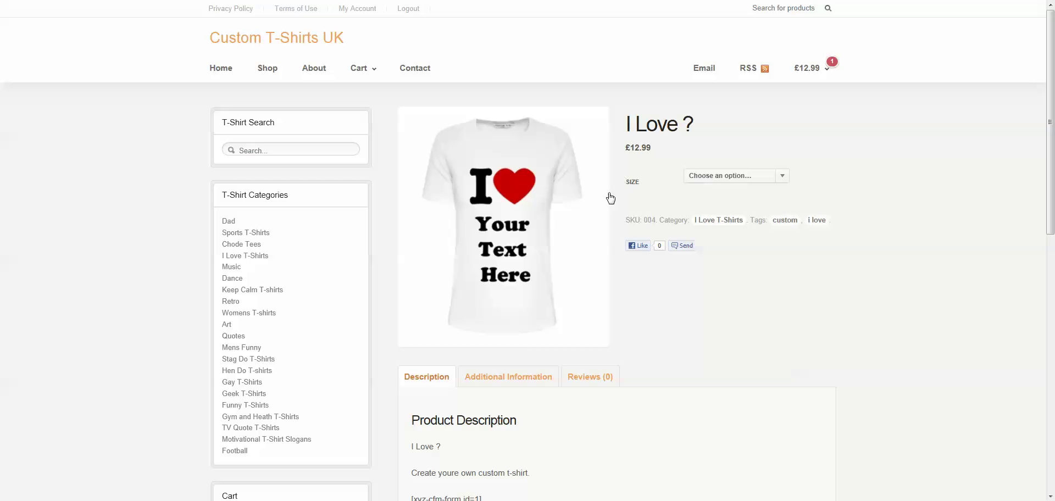
- Choose size Large, enter test values in both name fields, and add the tee to the cart
{"action": "left_click", "coordinate": [717, 181]}
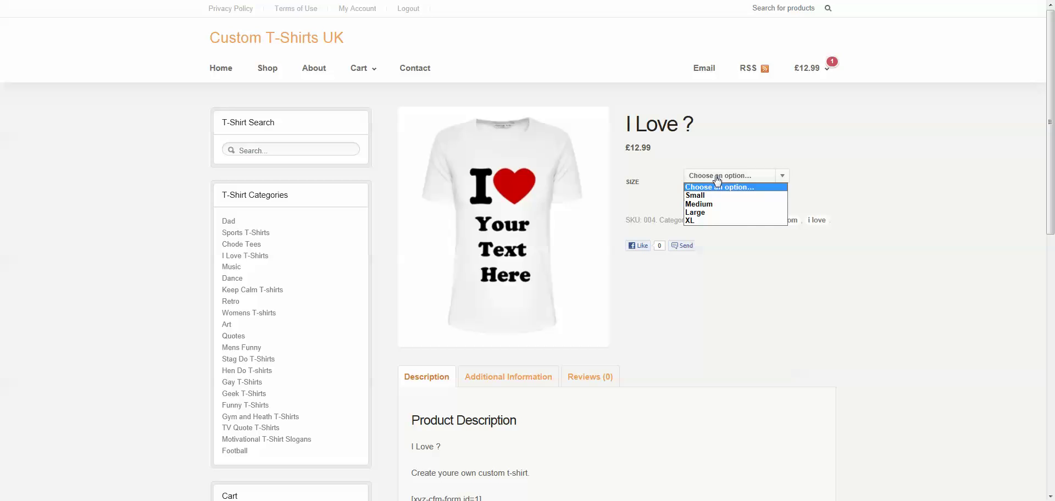
{"action": "left_click", "coordinate": [713, 213]}
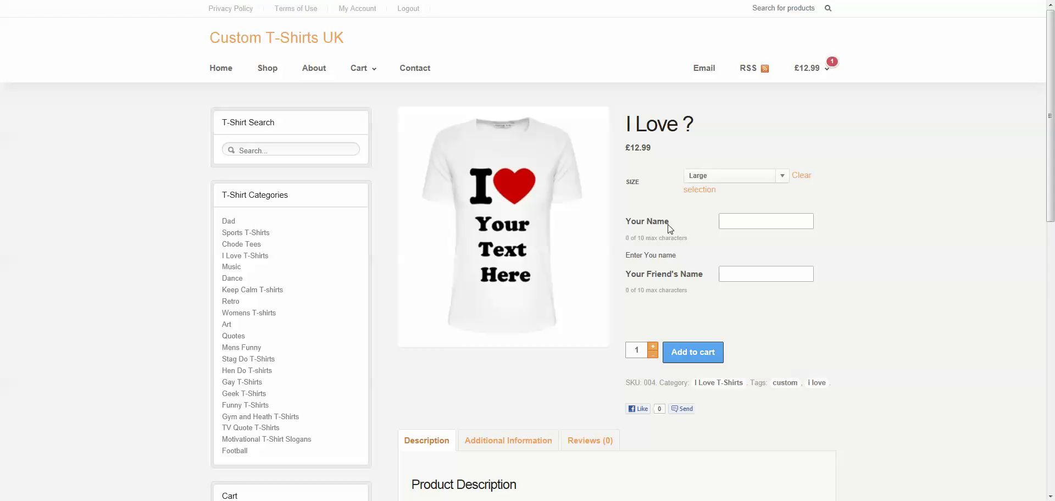
{"action": "left_click", "coordinate": [746, 223]}
{"action": "left_click_drag", "start_coordinate": [626, 237], "coordinate": [671, 240]}
{"action": "left_click", "coordinate": [727, 222]}
{"action": "type", "text": "4564565465"}
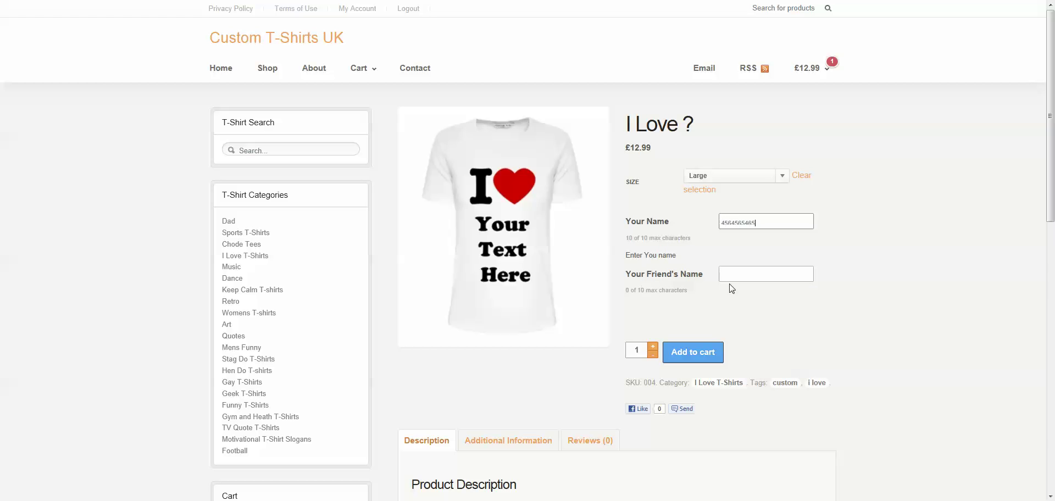
{"action": "left_click", "coordinate": [750, 275]}
{"action": "type", "text": "456456456"}
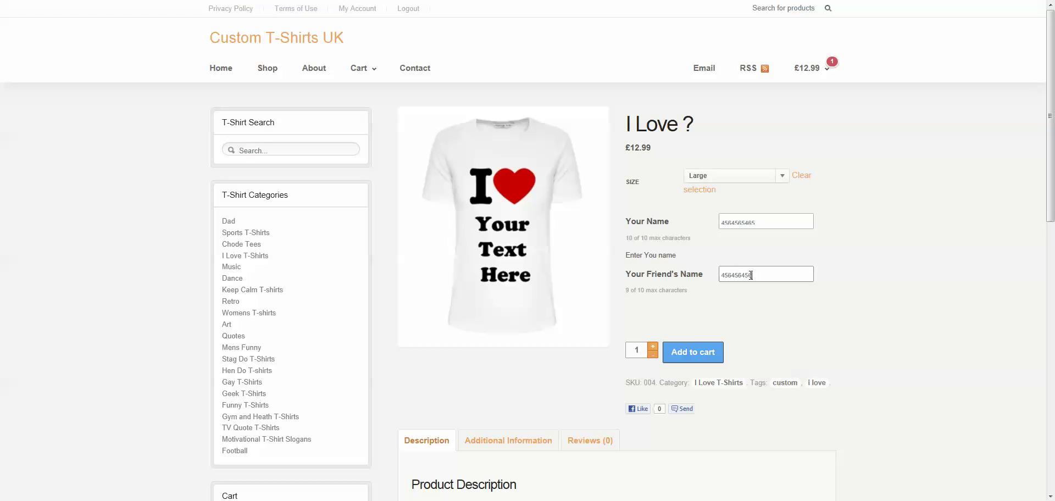
{"action": "left_click", "coordinate": [692, 357]}
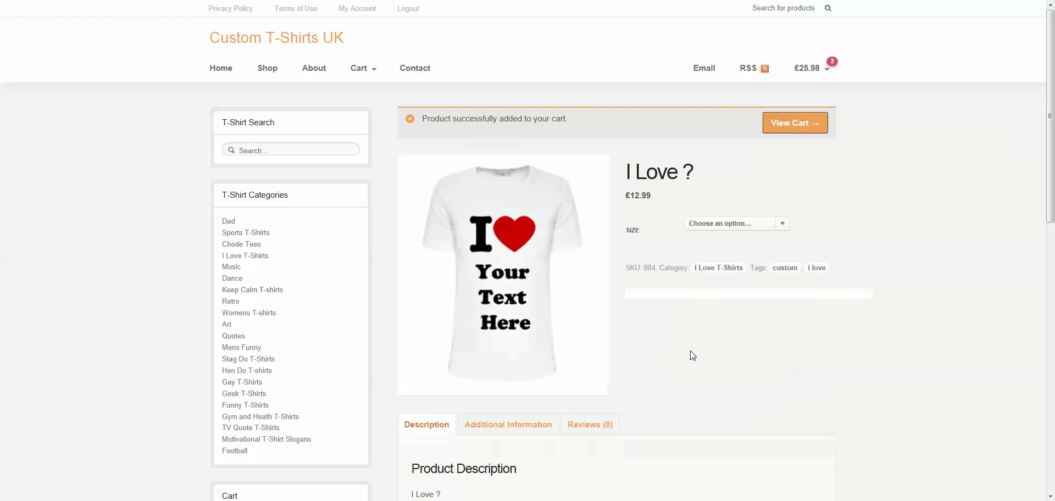
- Open the cart and highlight the second item's Large size, Your Name and Your Friend's Name lines
{"action": "left_click", "coordinate": [796, 125]}
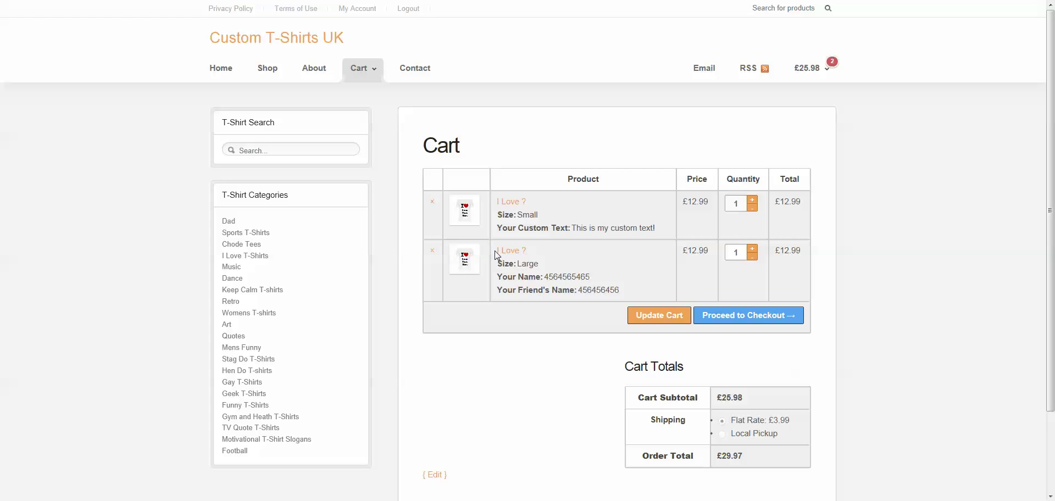
{"action": "left_click_drag", "start_coordinate": [497, 264], "coordinate": [608, 277]}
{"action": "left_click_drag", "start_coordinate": [499, 276], "coordinate": [591, 280]}
{"action": "left_click_drag", "start_coordinate": [496, 290], "coordinate": [610, 291]}
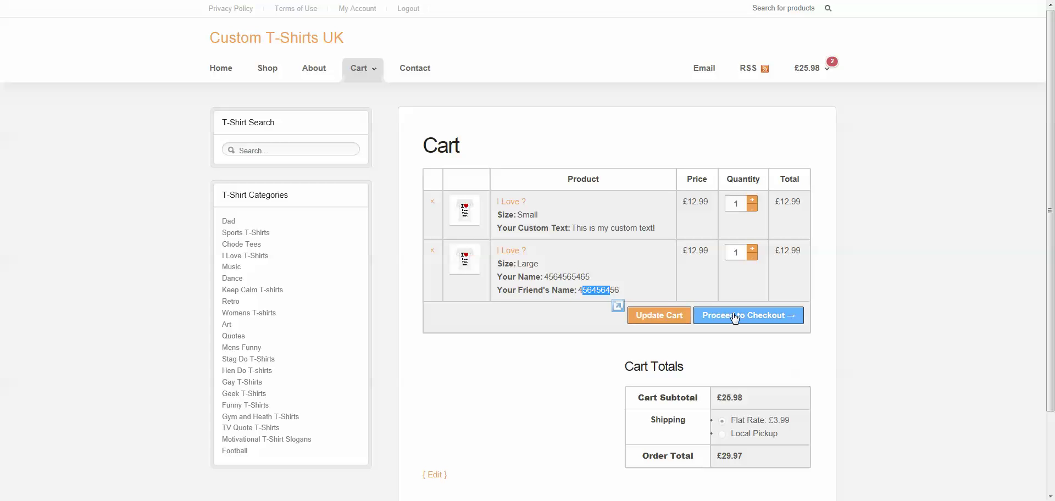